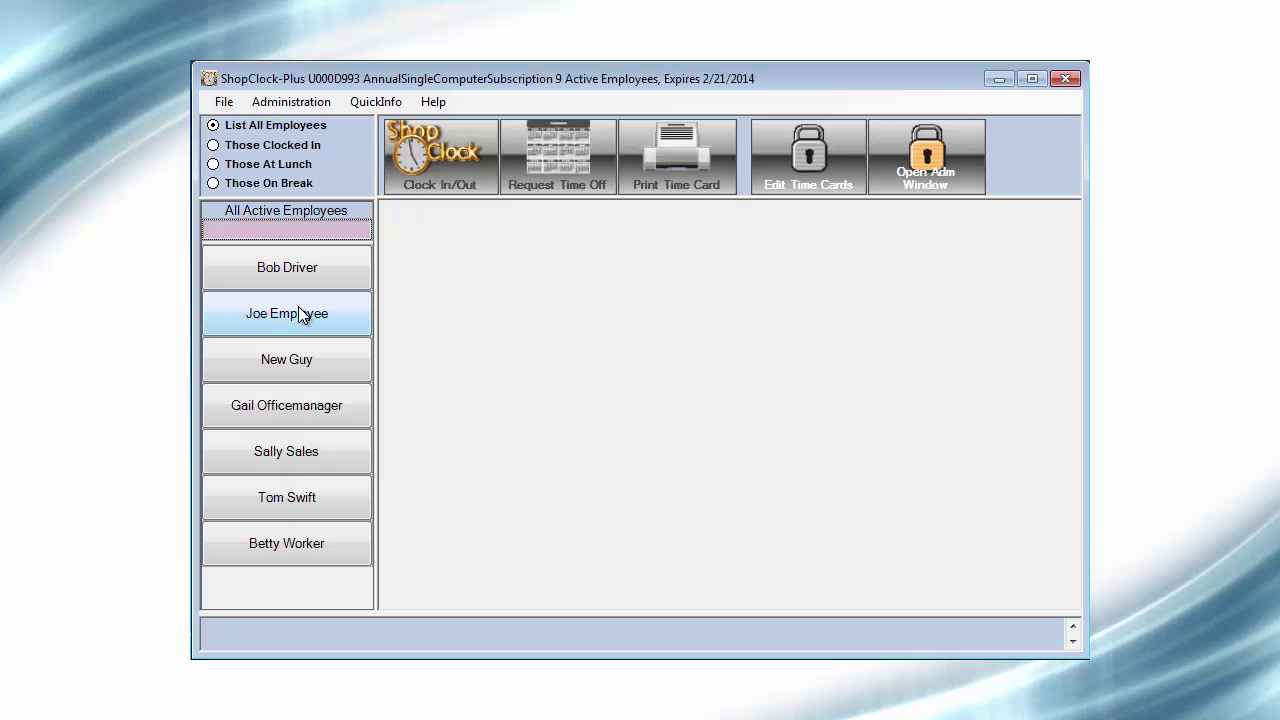
Step: Clock in the second listed employee to the Delivery department on Shift 2 (Afternoon)
{"action": "left_click", "coordinate": [299, 312]}
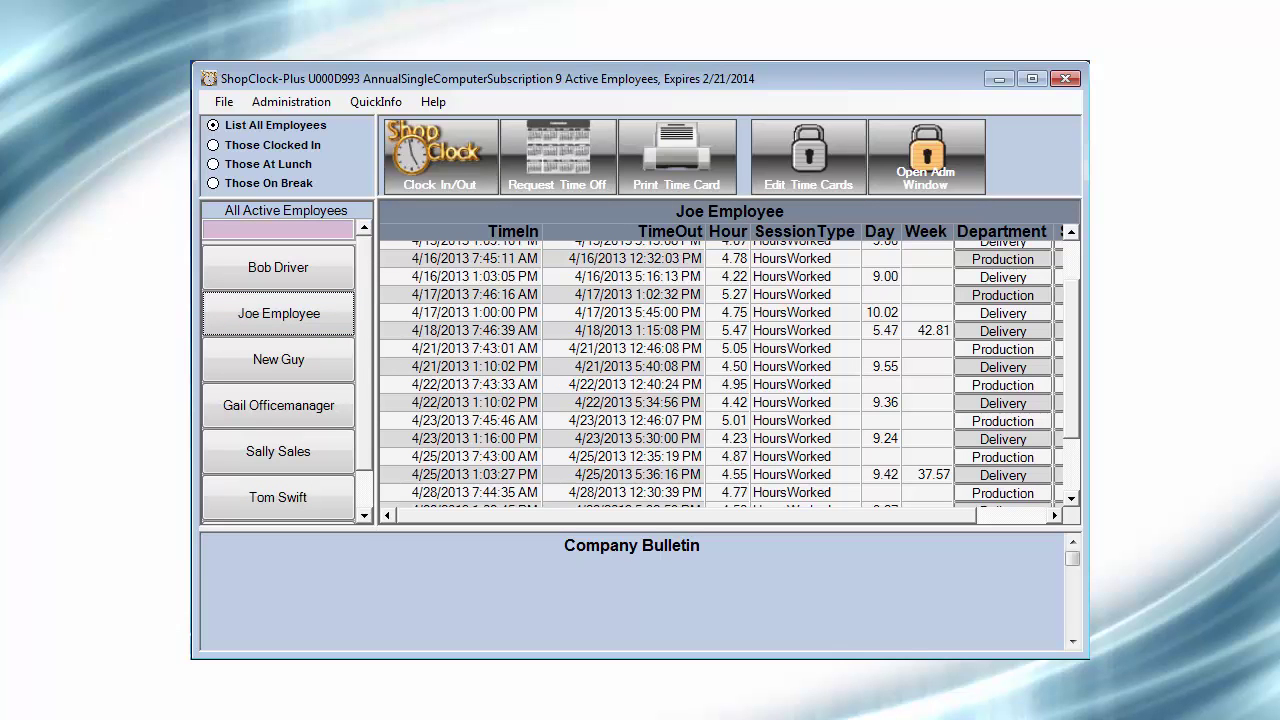
{"action": "left_click_drag", "start_coordinate": [614, 521], "coordinate": [727, 518]}
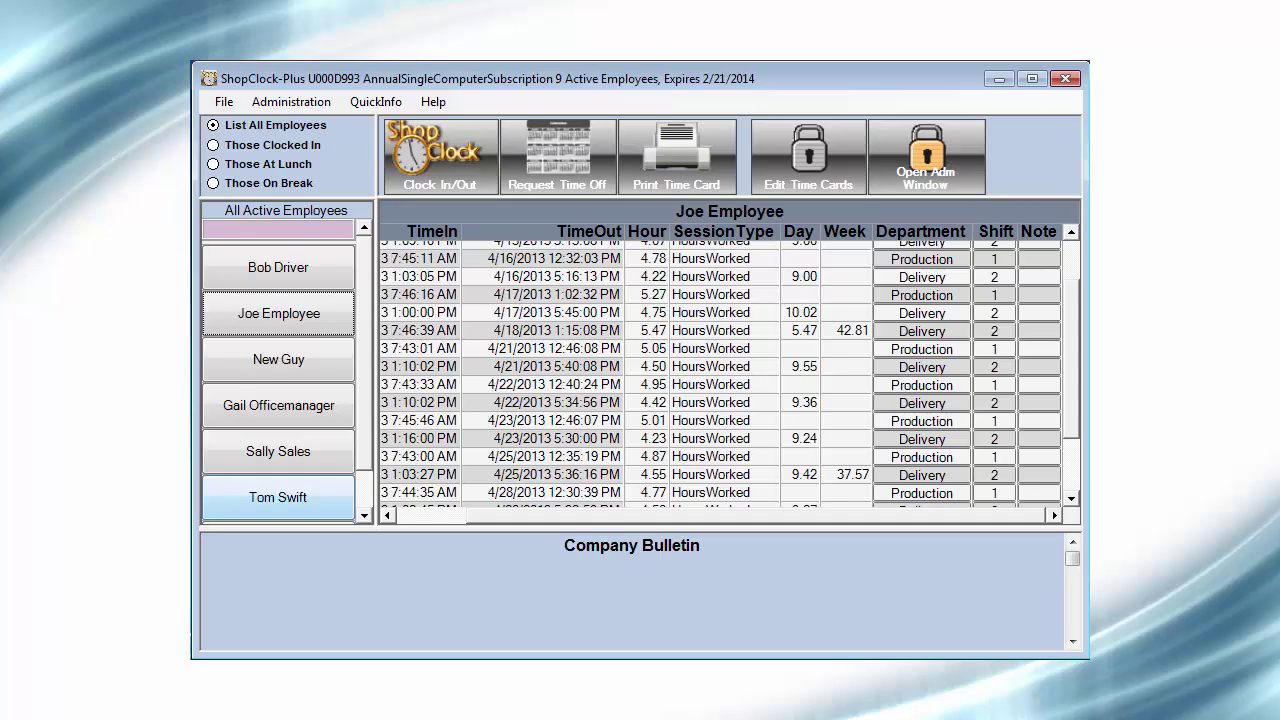
{"action": "left_click", "coordinate": [428, 152]}
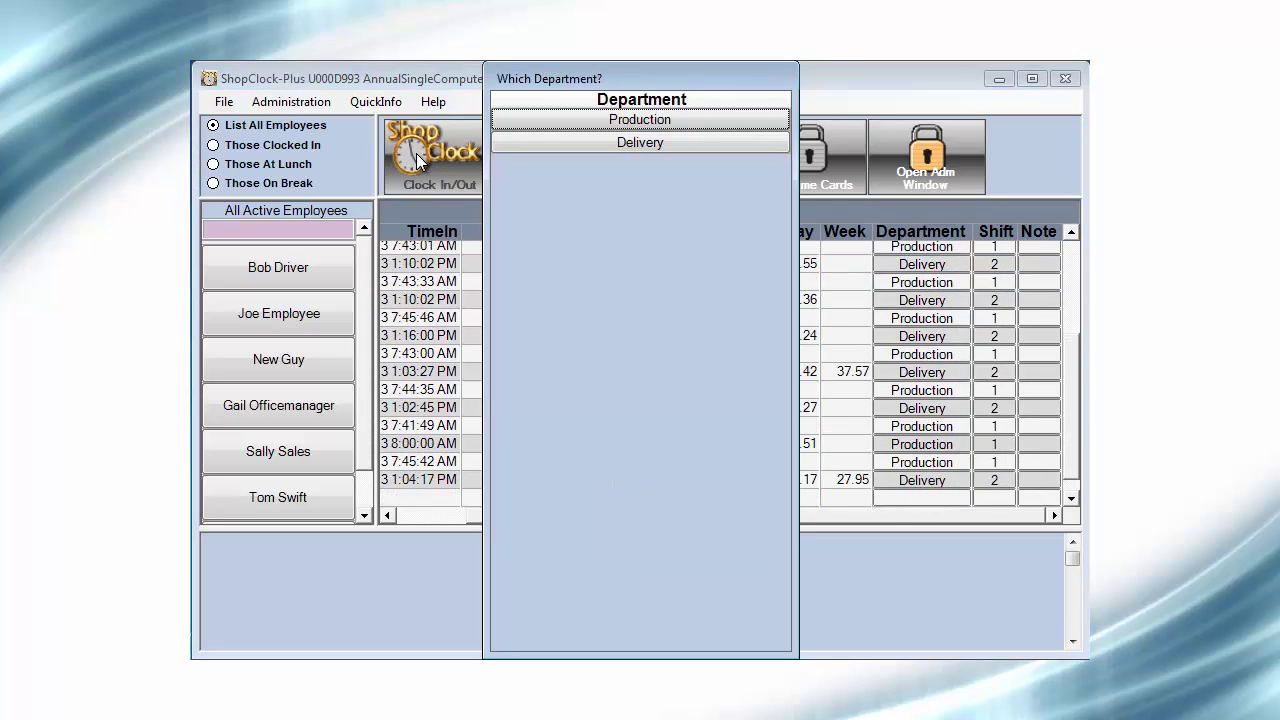
{"action": "left_click", "coordinate": [560, 144]}
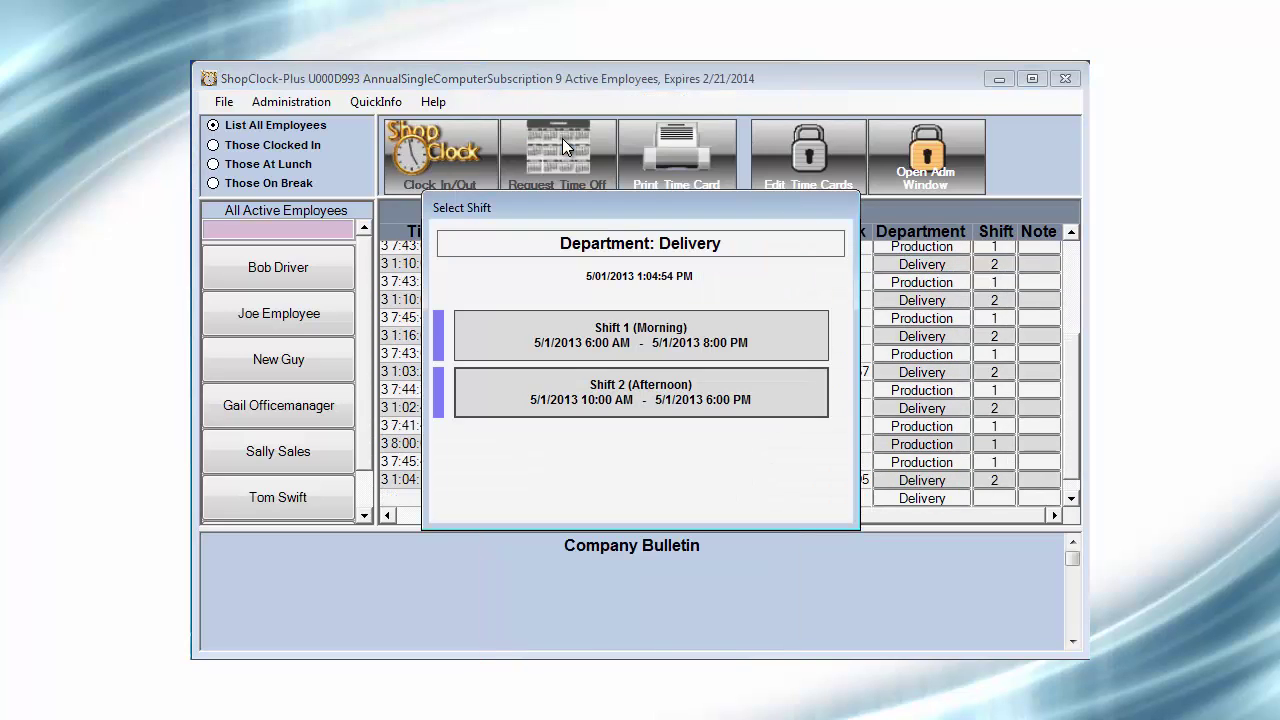
{"action": "left_click", "coordinate": [507, 392]}
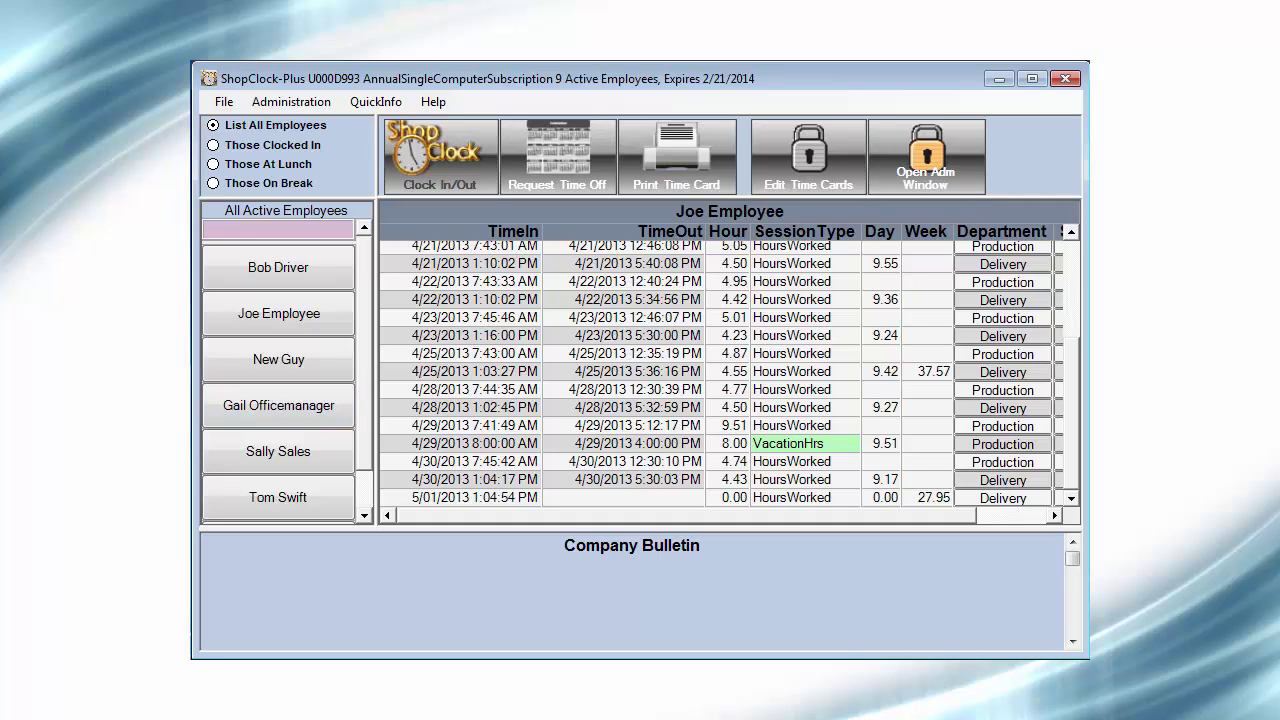
Step: Show the employee's time card summary and enlarge its area to review the hours breakdown by department and shift
{"action": "left_click", "coordinate": [662, 560]}
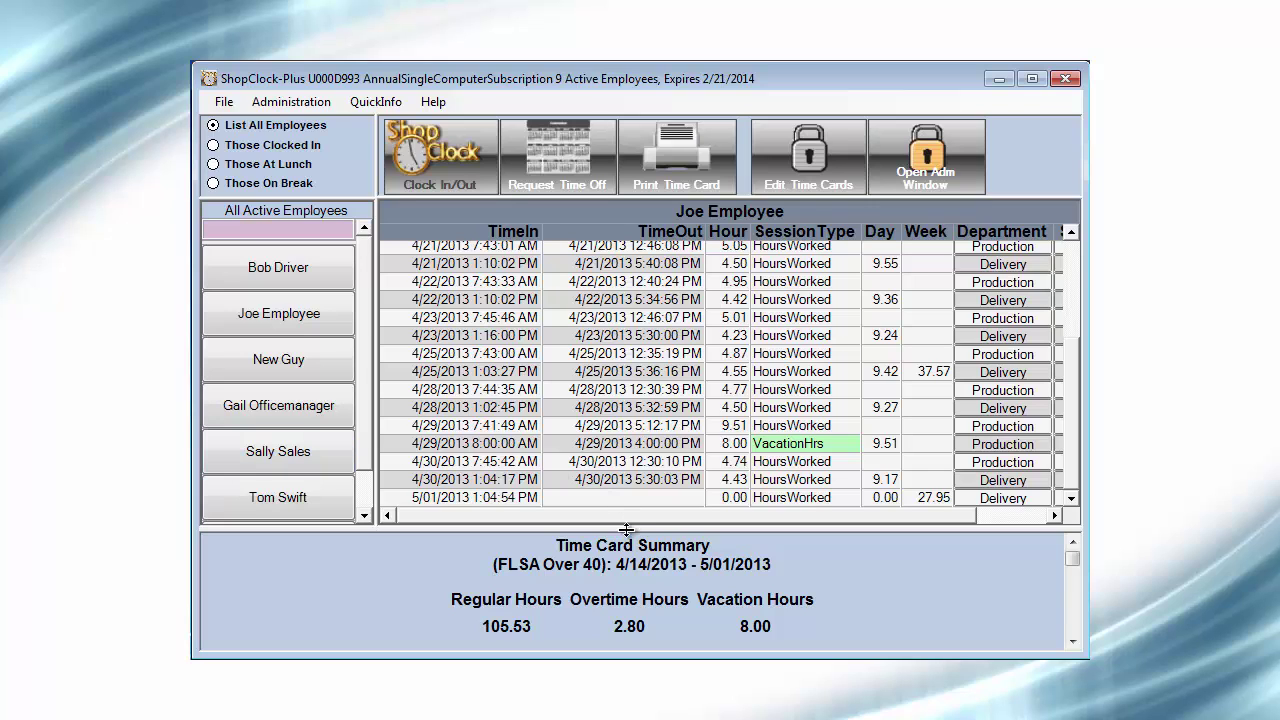
{"action": "left_click_drag", "start_coordinate": [626, 530], "coordinate": [391, 344]}
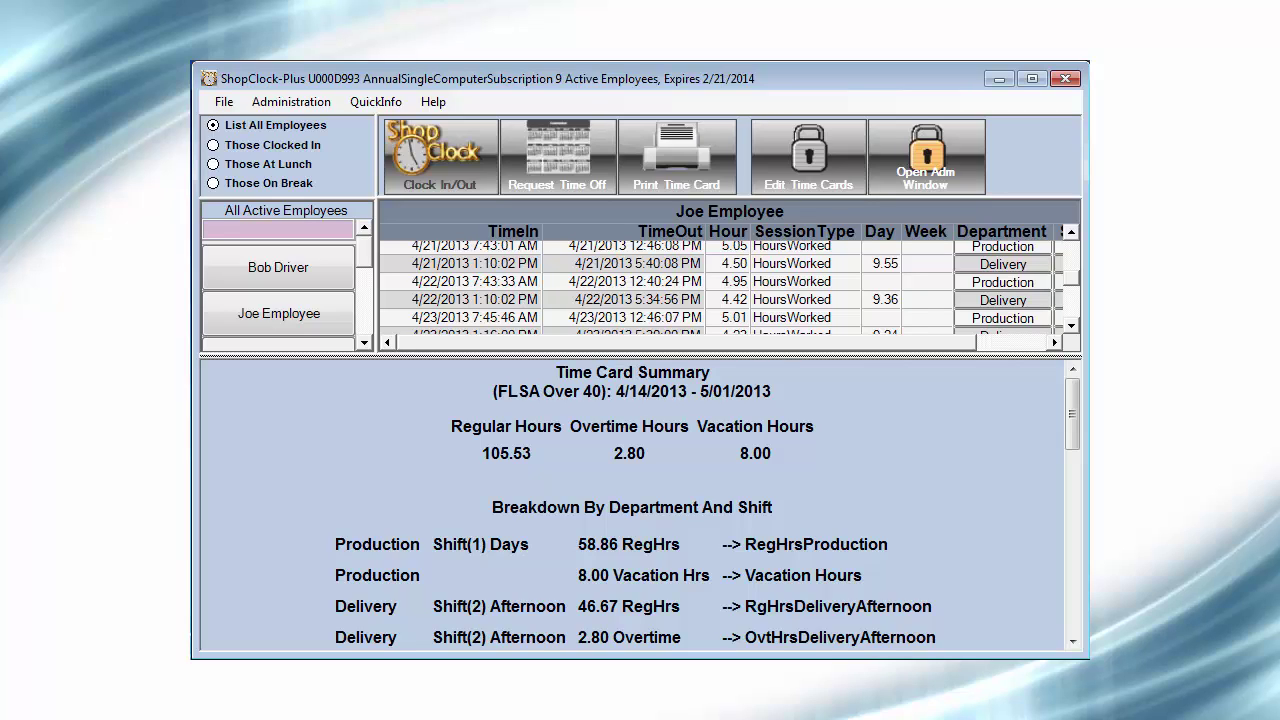
{"action": "scroll", "coordinate": [720, 287], "scroll_direction": "up", "scroll_amount": 2}
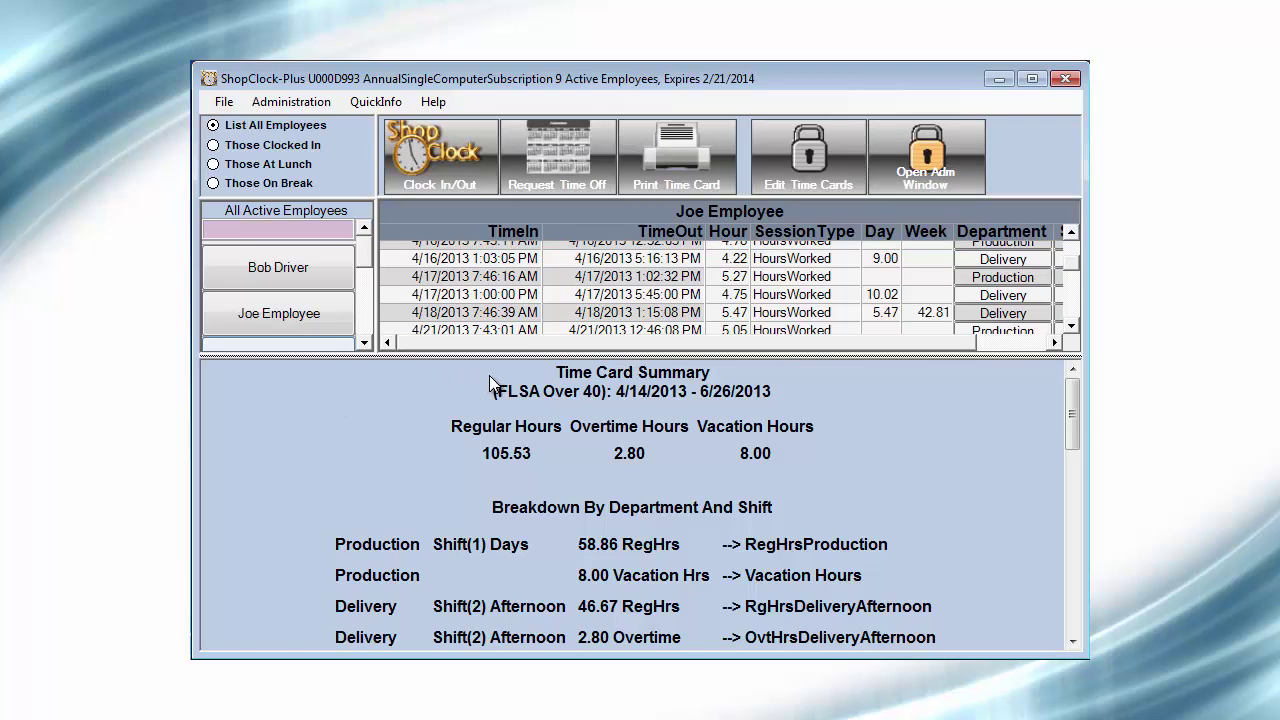
Step: Open the administration window with the administrator password and go to Process Pay Period
{"action": "left_click", "coordinate": [929, 177]}
{"action": "type", "text": "1"}
{"action": "key", "text": "Return"}
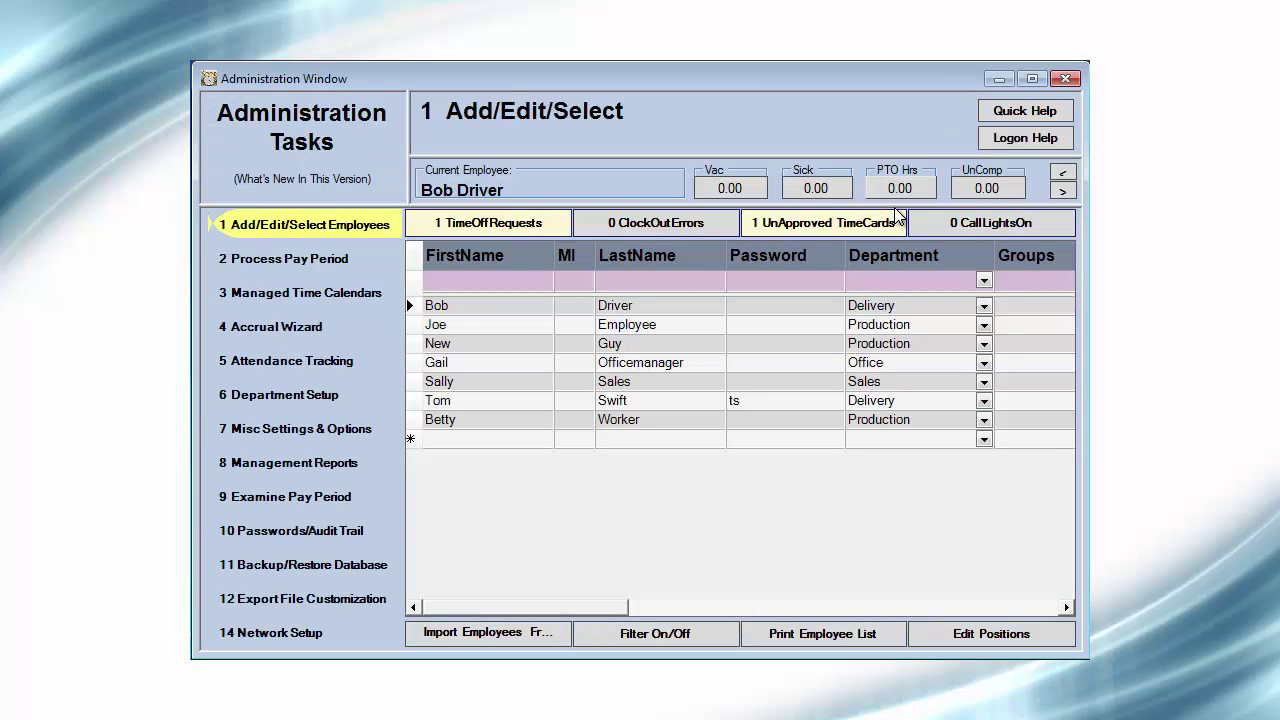
{"action": "left_click", "coordinate": [315, 259]}
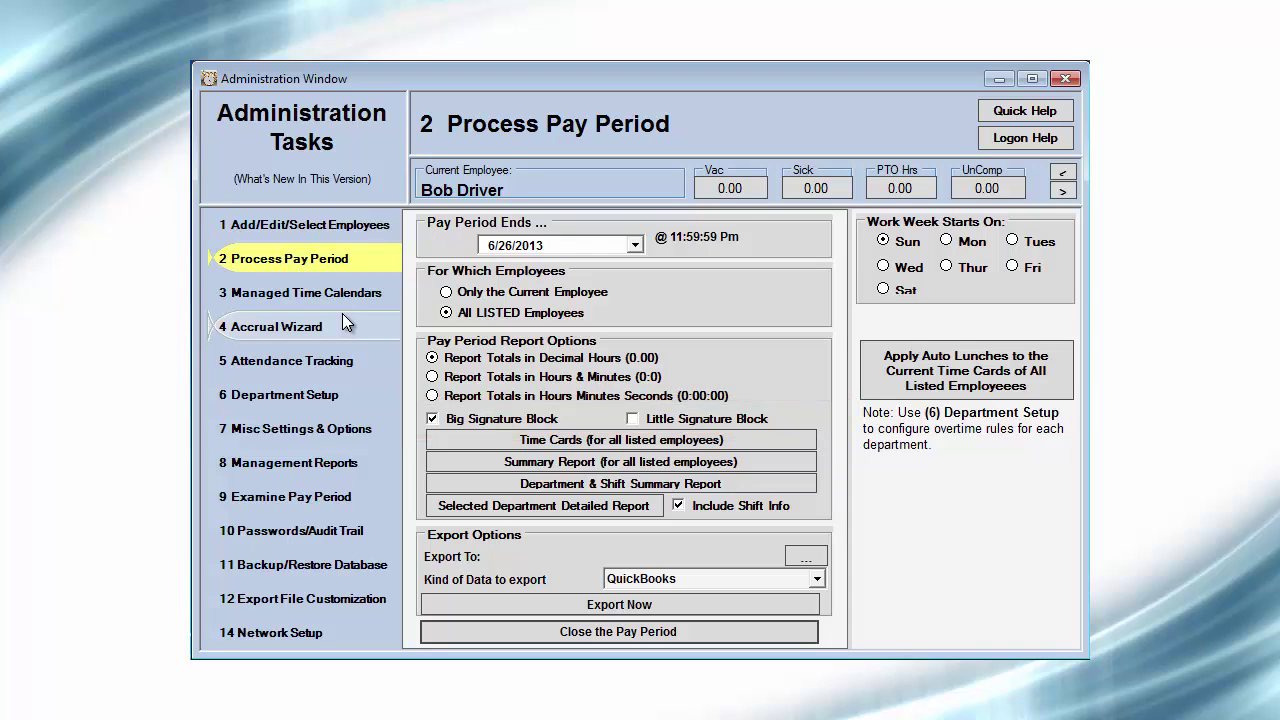
Step: Preview the time cards for all listed employees at 100% zoom and review the first card down to its summary
{"action": "left_click", "coordinate": [506, 441]}
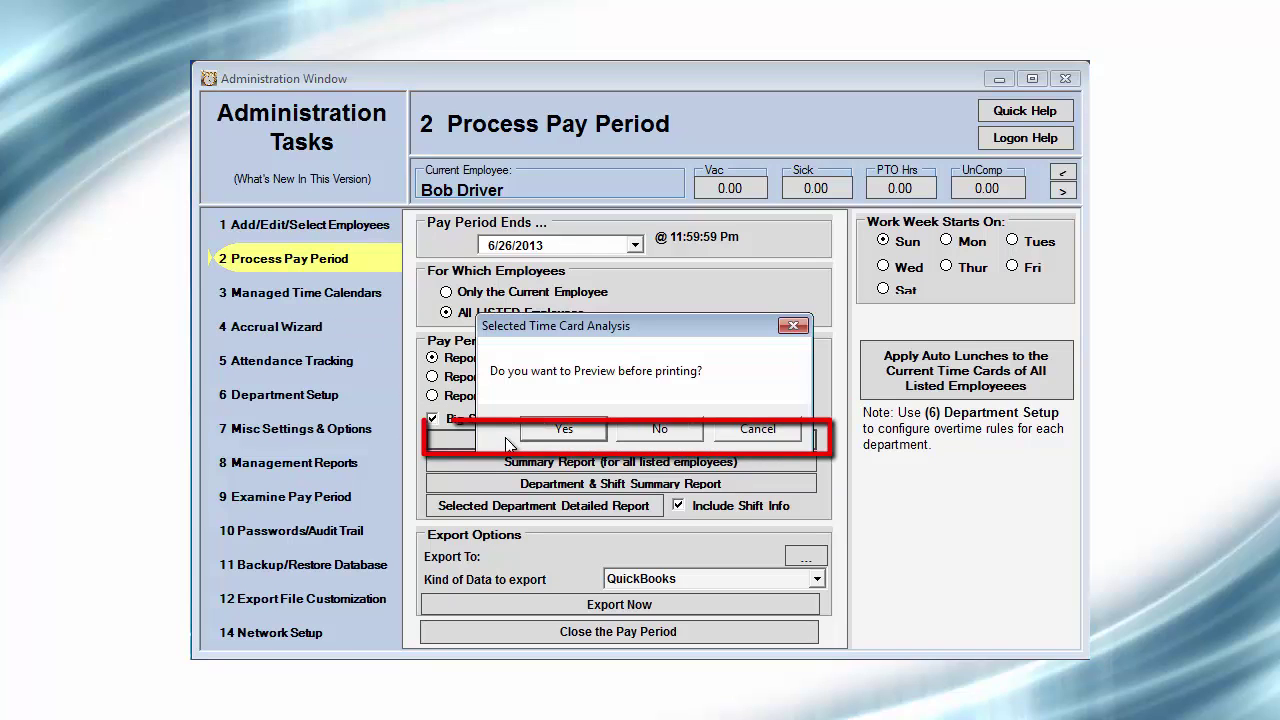
{"action": "left_click", "coordinate": [578, 428]}
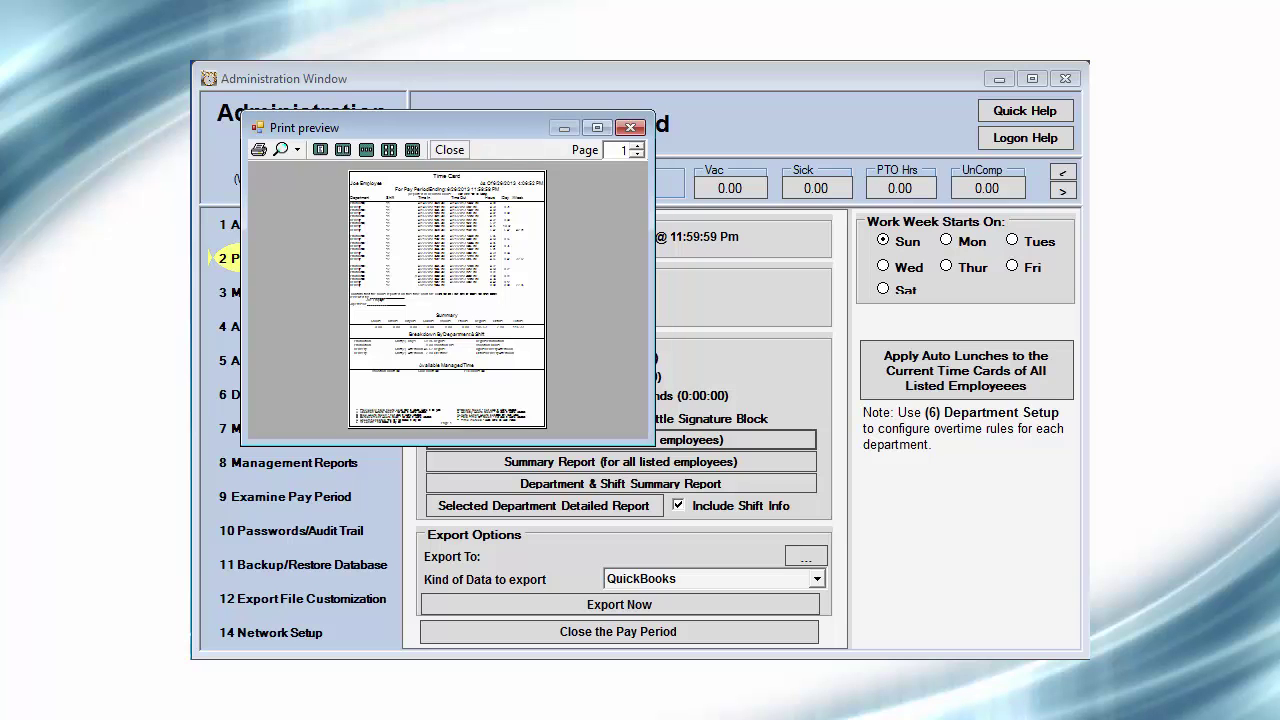
{"action": "left_click", "coordinate": [596, 128]}
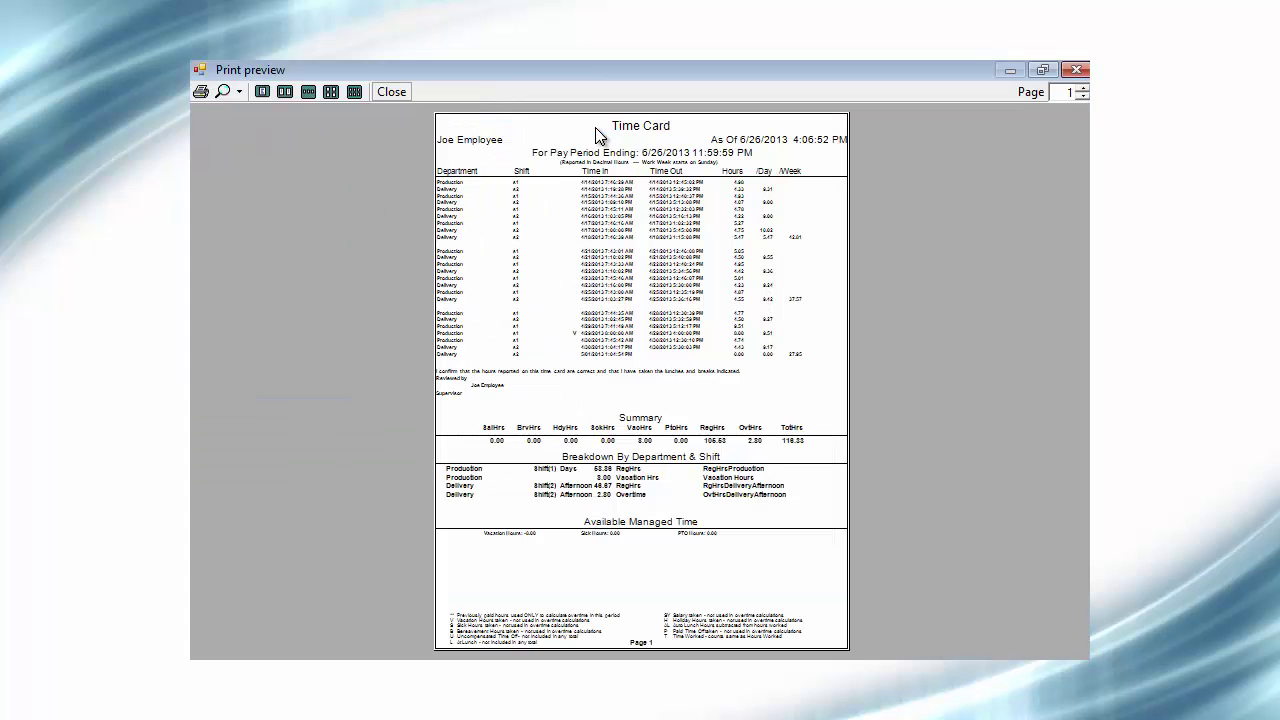
{"action": "left_click", "coordinate": [240, 94]}
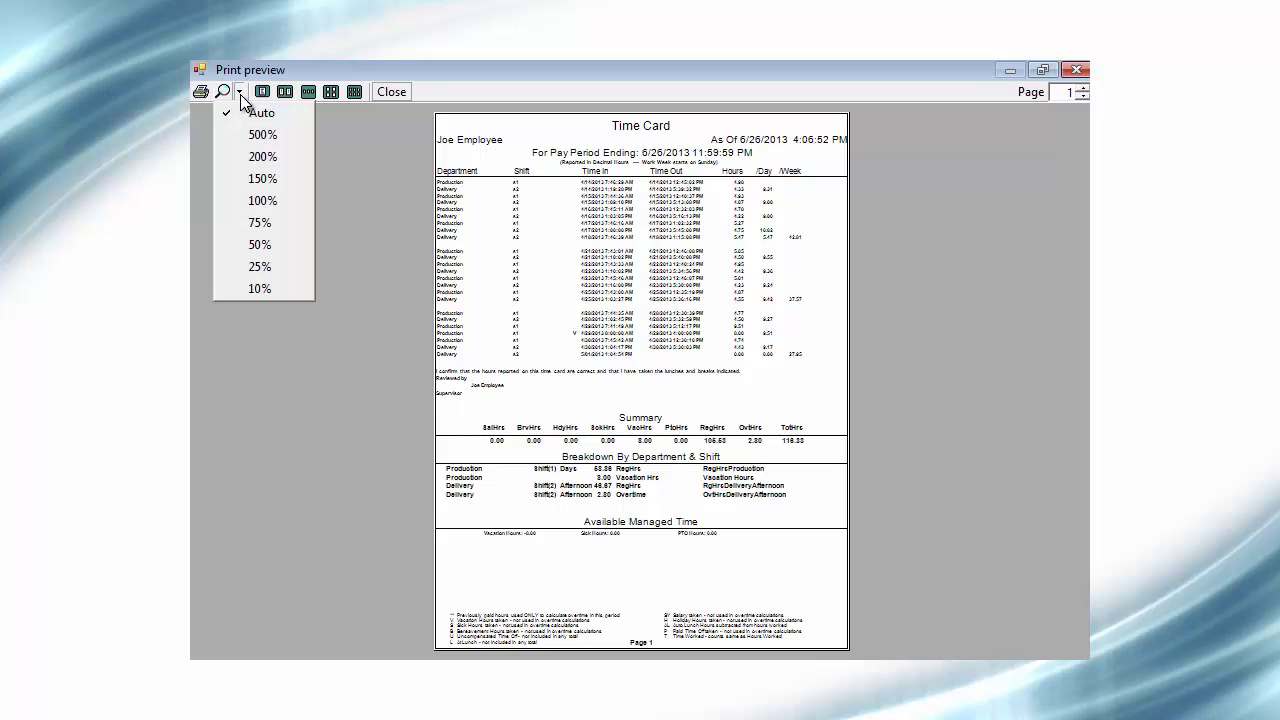
{"action": "left_click", "coordinate": [250, 199]}
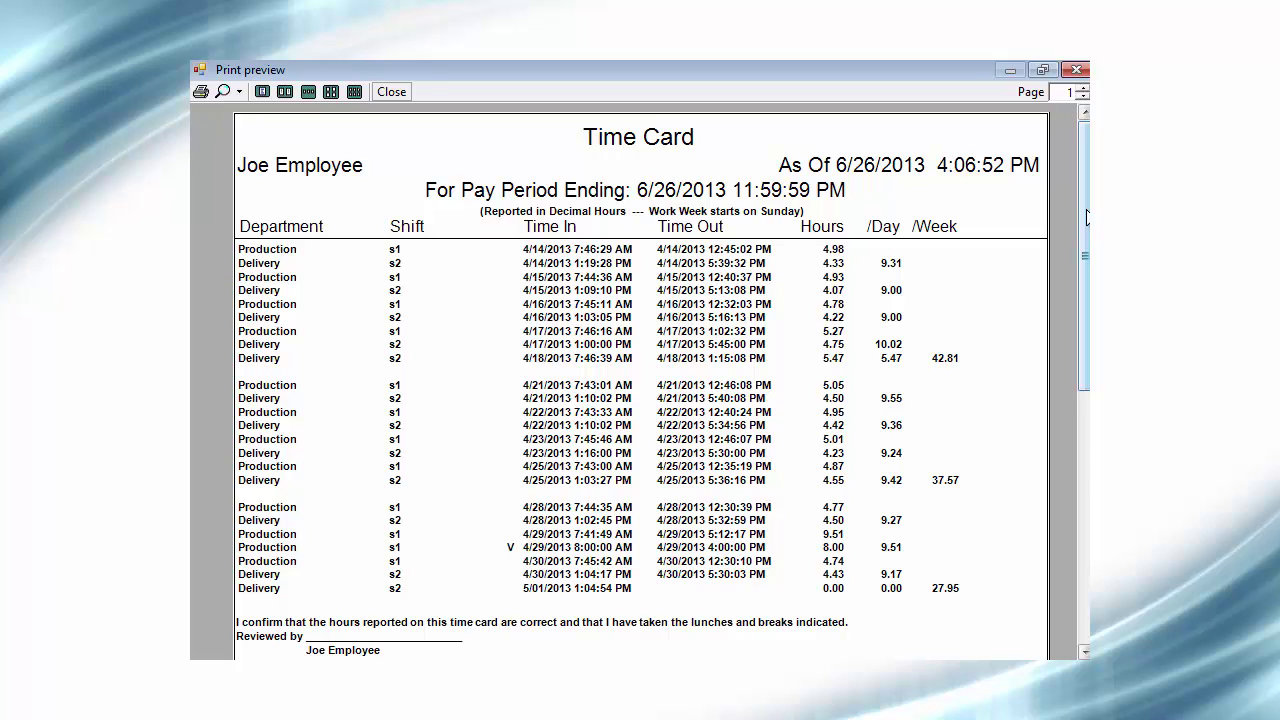
{"action": "left_click_drag", "start_coordinate": [1086, 217], "coordinate": [1087, 239]}
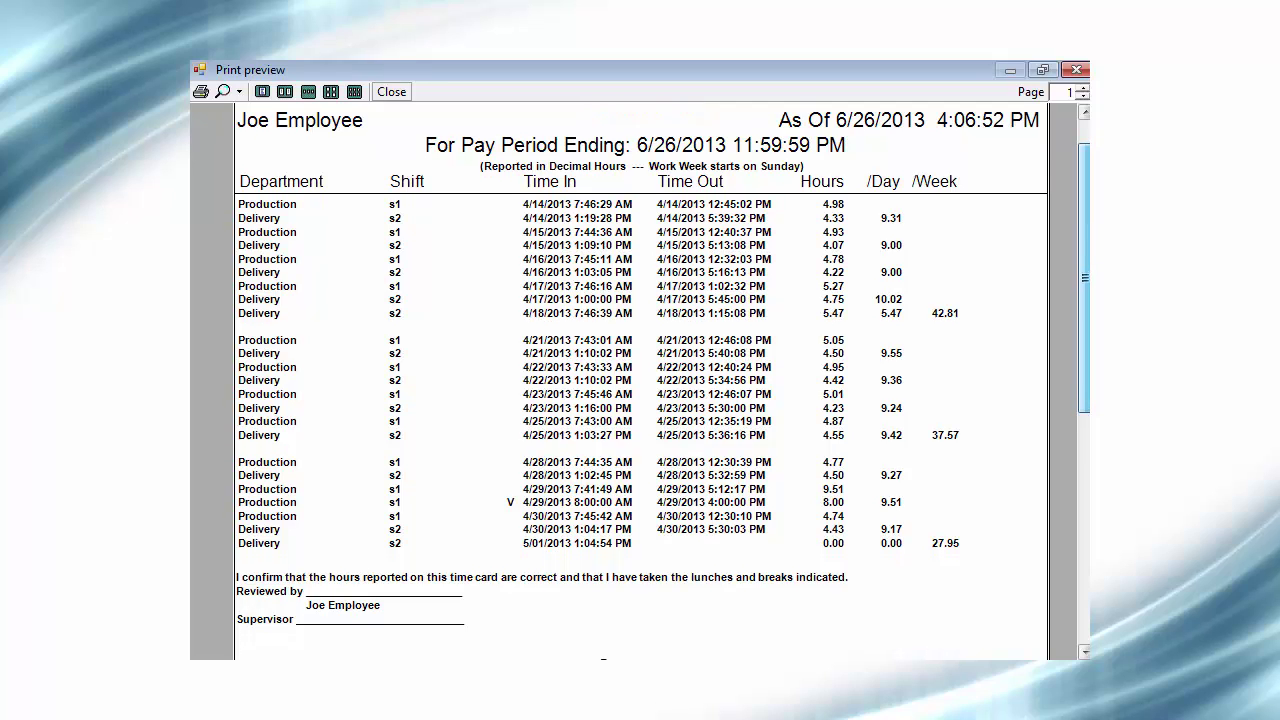
{"action": "left_click_drag", "start_coordinate": [1087, 239], "coordinate": [1087, 385]}
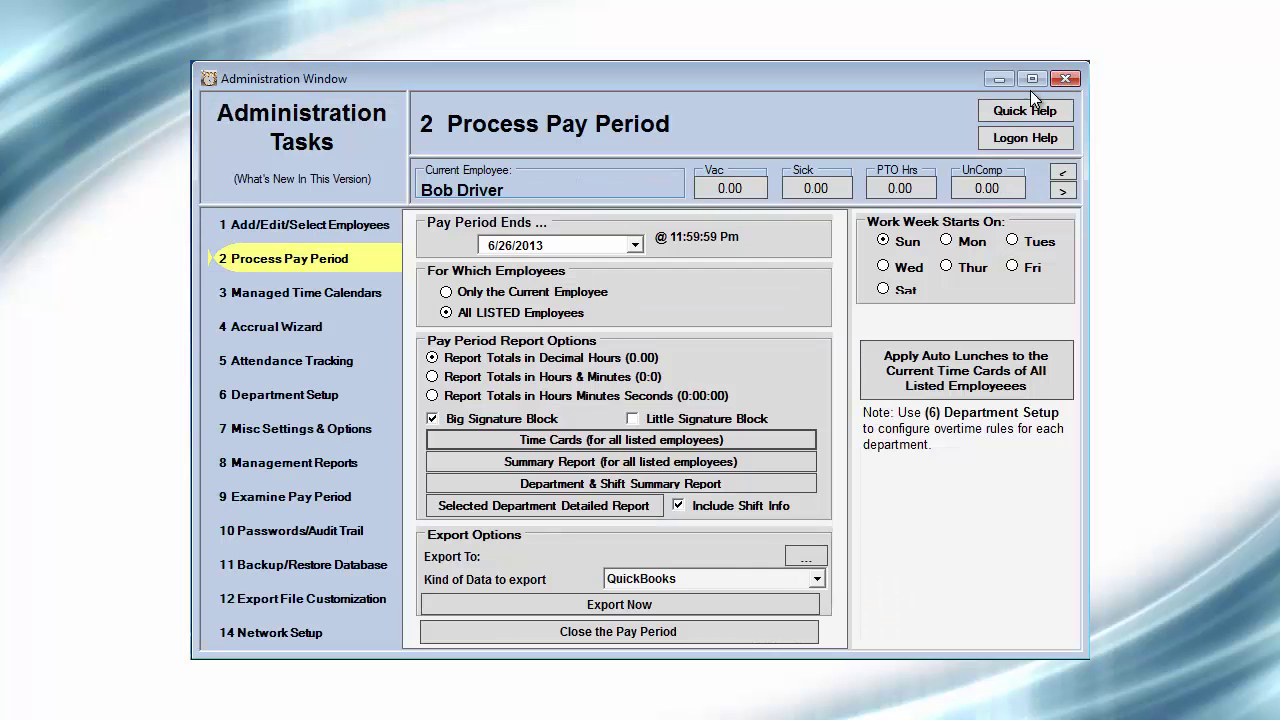
Step: Preview the summary report for all listed employees full-screen at 100% zoom, and close the preview
{"action": "left_click", "coordinate": [579, 463]}
{"action": "left_click", "coordinate": [578, 431]}
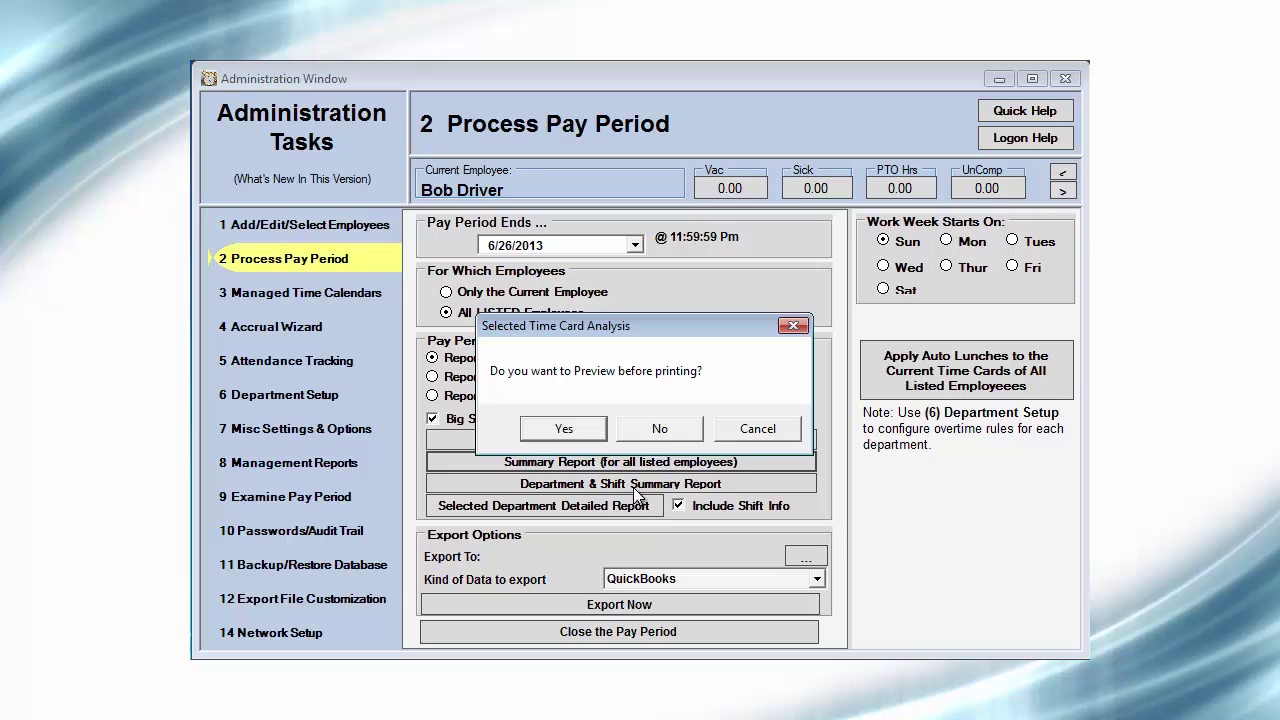
{"action": "left_click", "coordinate": [566, 428]}
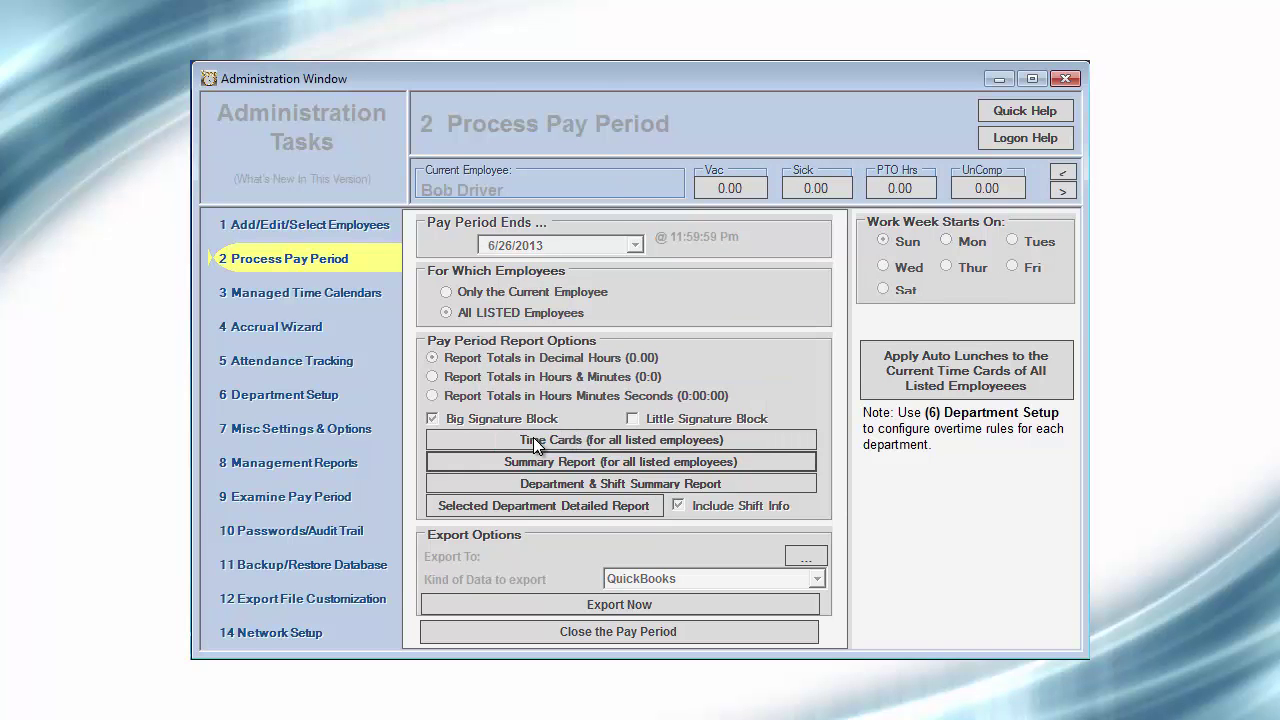
{"action": "left_click", "coordinate": [647, 180]}
{"action": "left_click", "coordinate": [239, 91]}
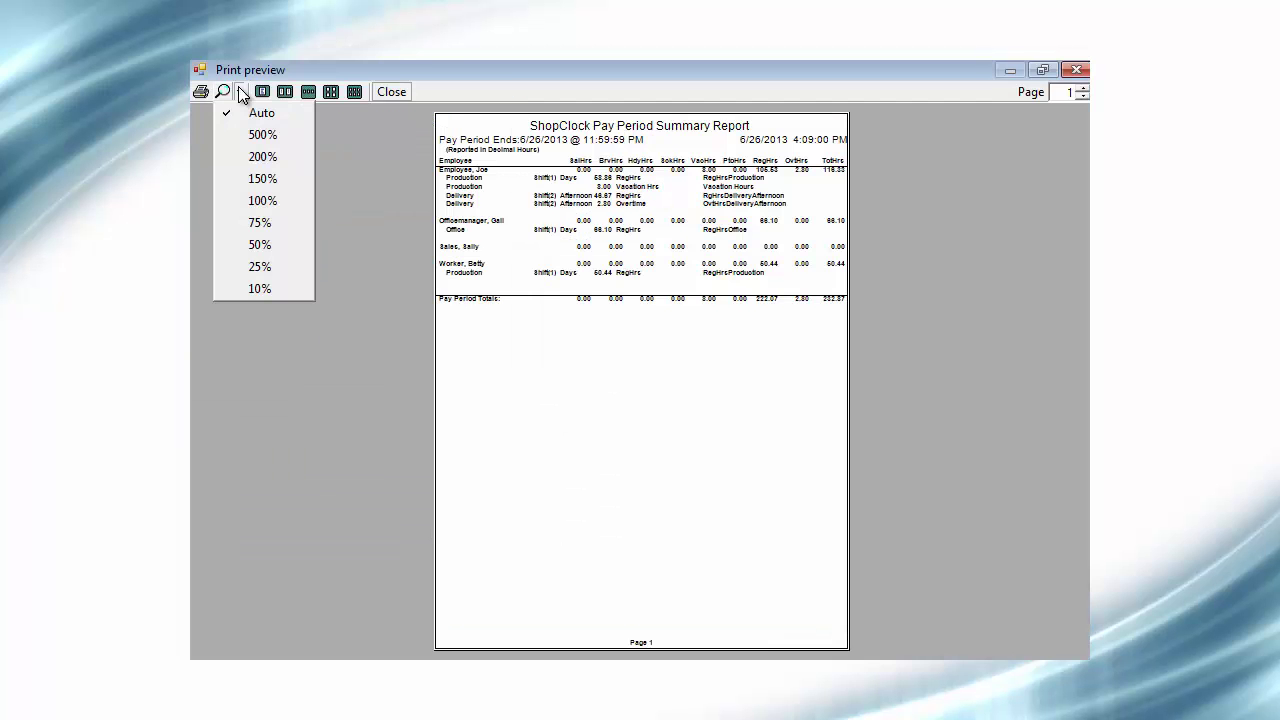
{"action": "left_click", "coordinate": [262, 201]}
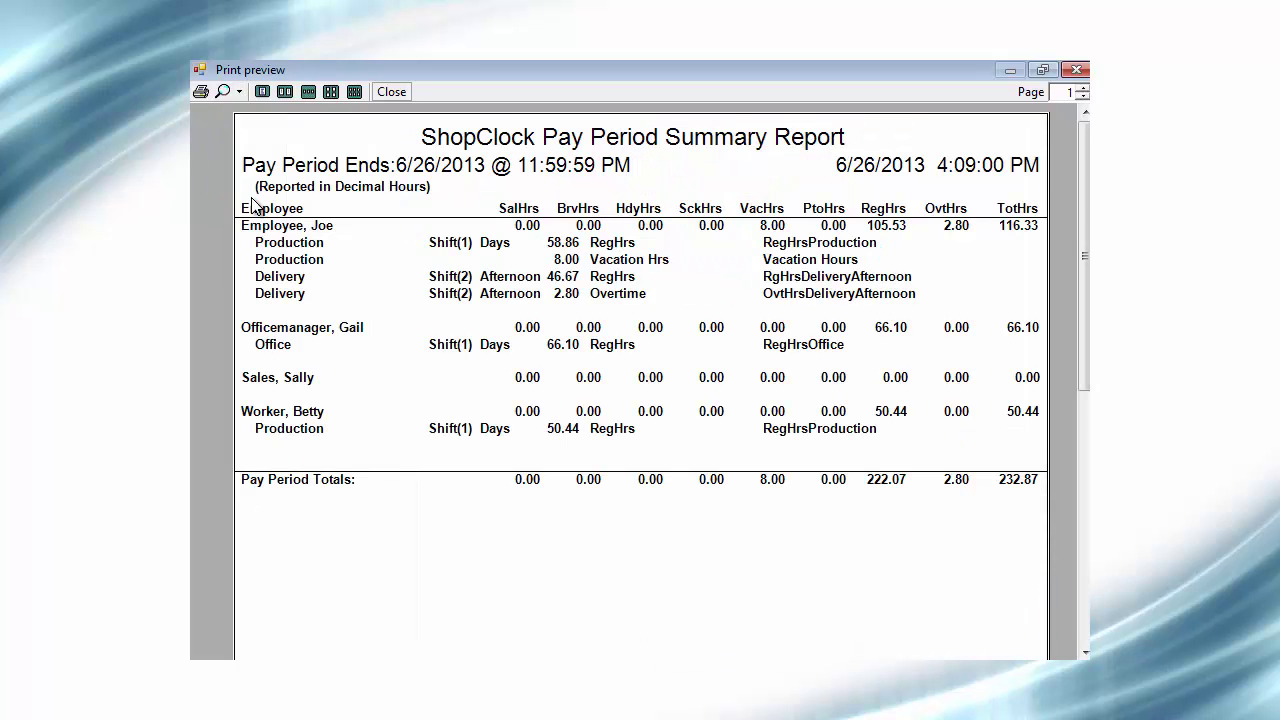
{"action": "left_click", "coordinate": [1076, 69]}
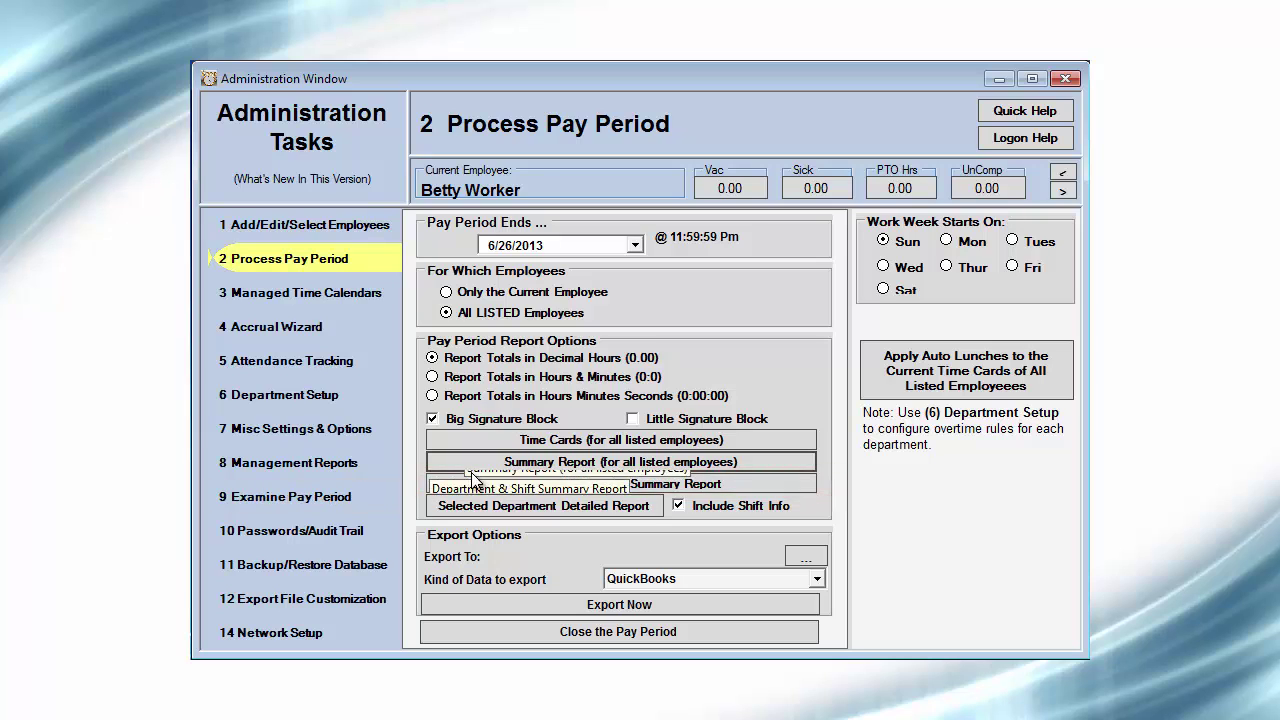
Step: Preview the Department & Shift Summary Report full-screen at 100% zoom, and close the preview
{"action": "left_click", "coordinate": [506, 481]}
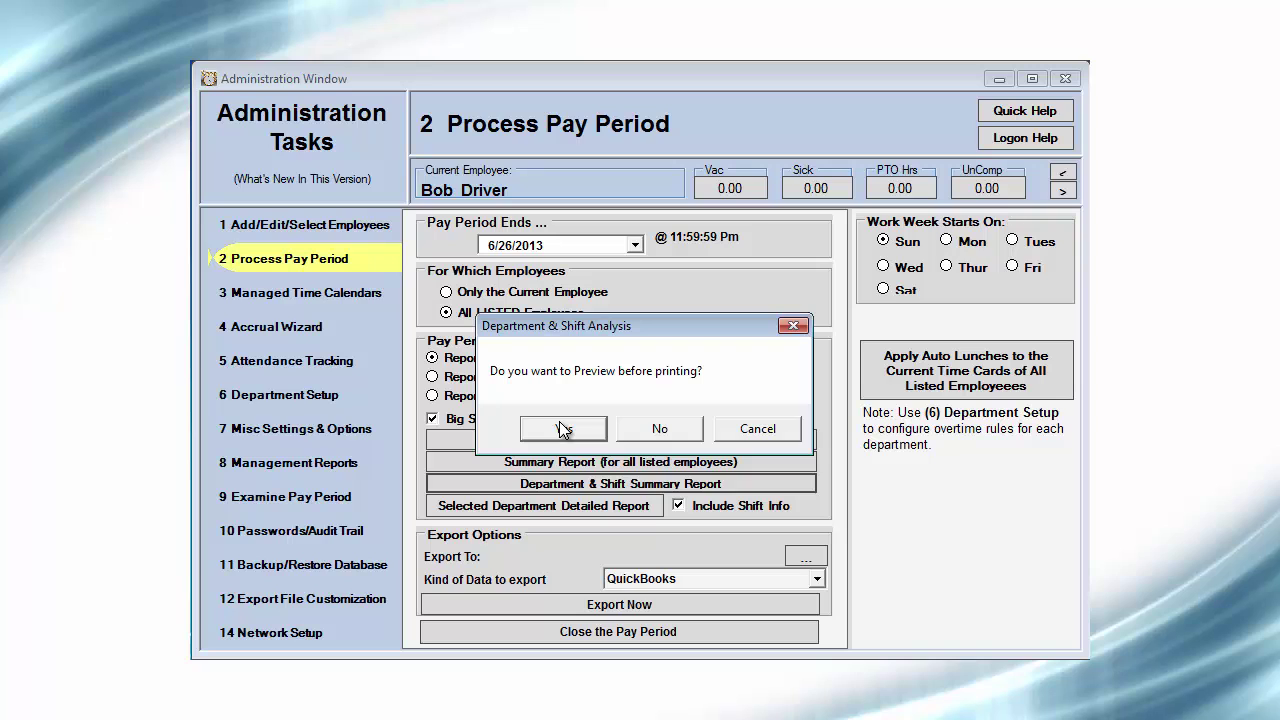
{"action": "left_click", "coordinate": [560, 424]}
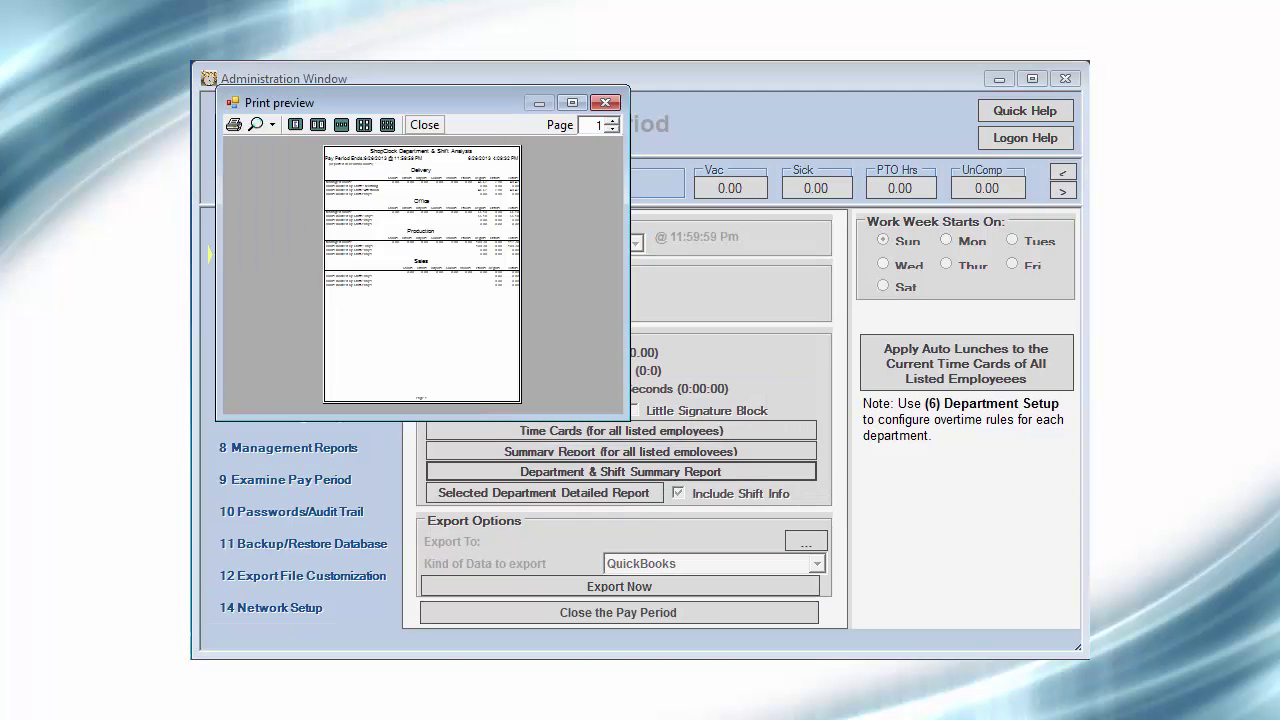
{"action": "left_click", "coordinate": [574, 104]}
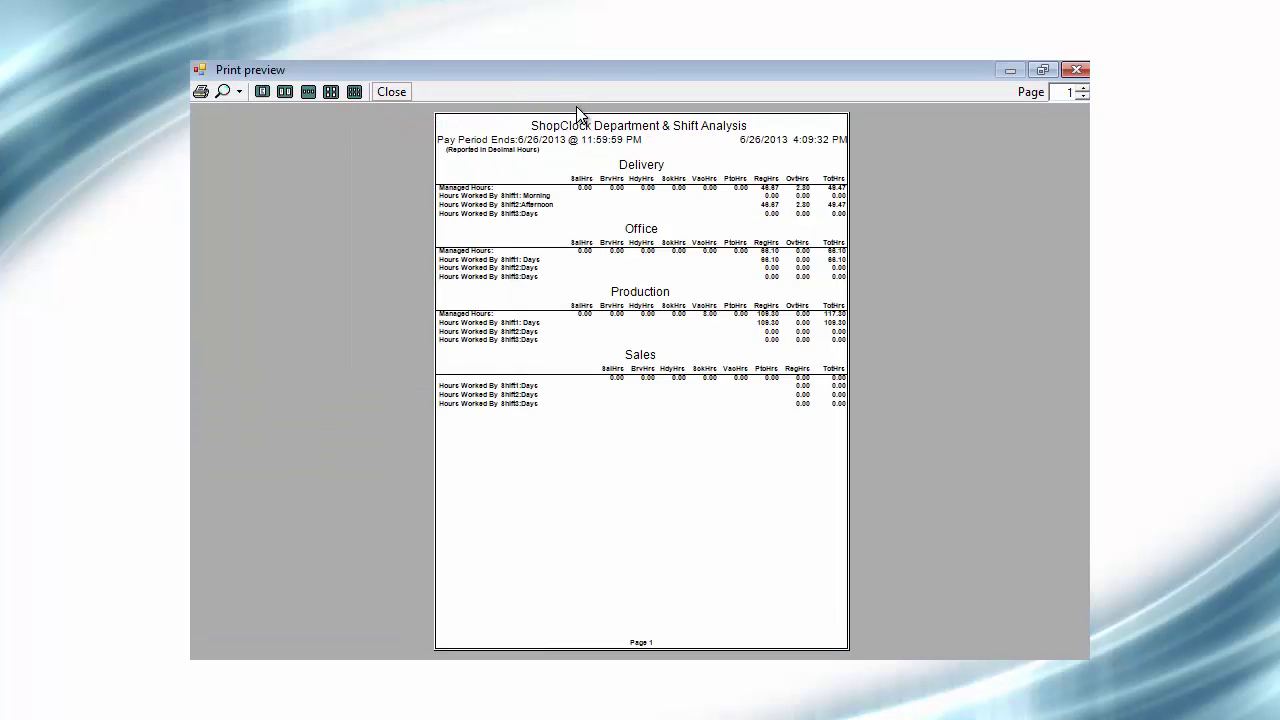
{"action": "left_click", "coordinate": [239, 92]}
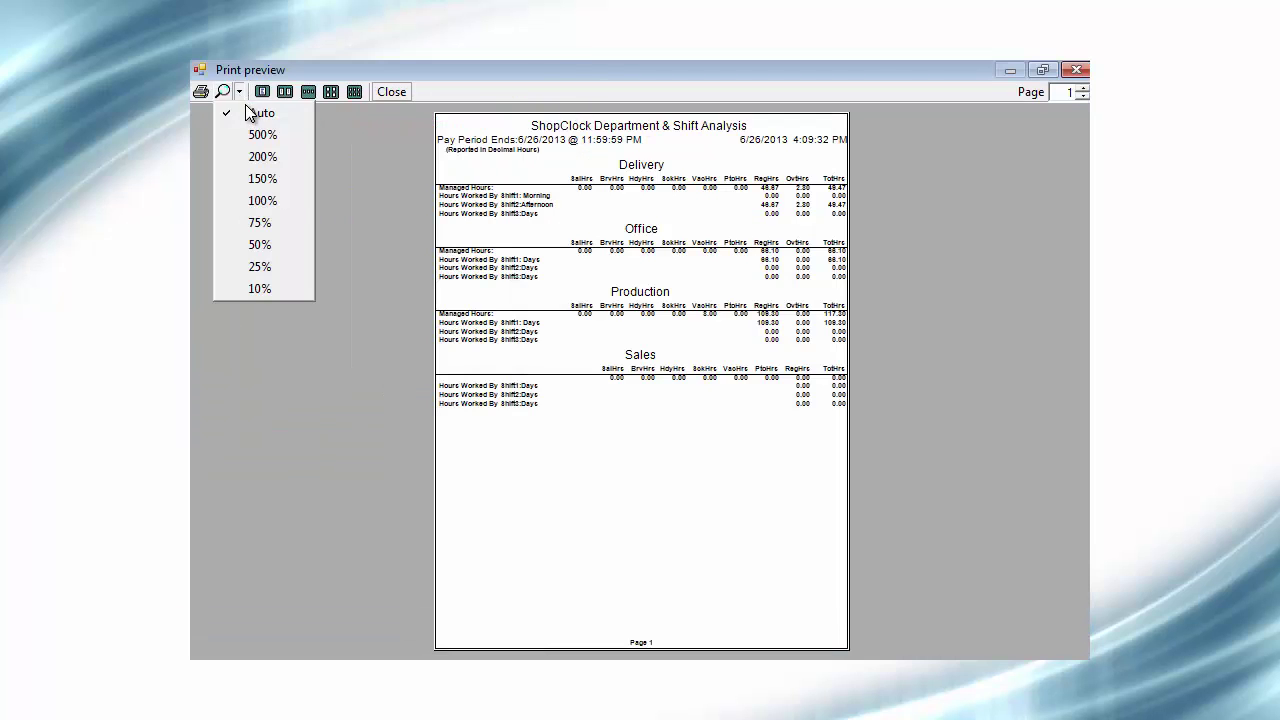
{"action": "left_click", "coordinate": [263, 208]}
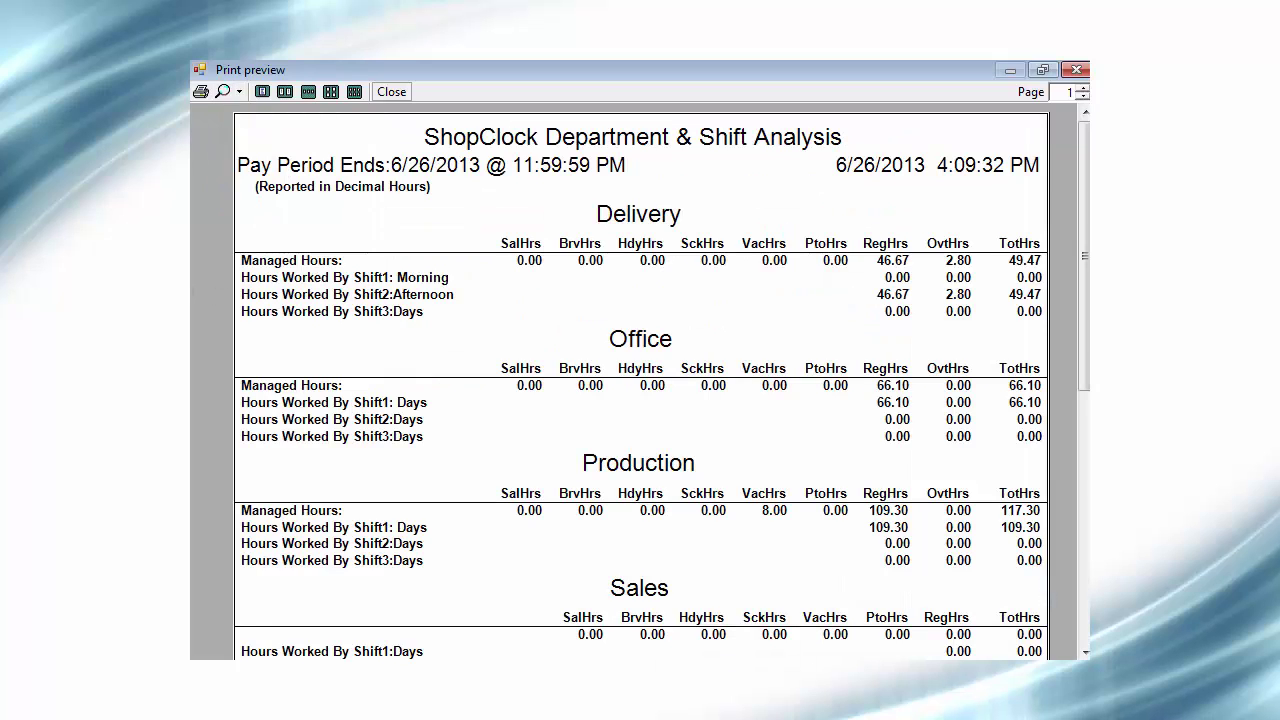
{"action": "left_click", "coordinate": [1076, 69]}
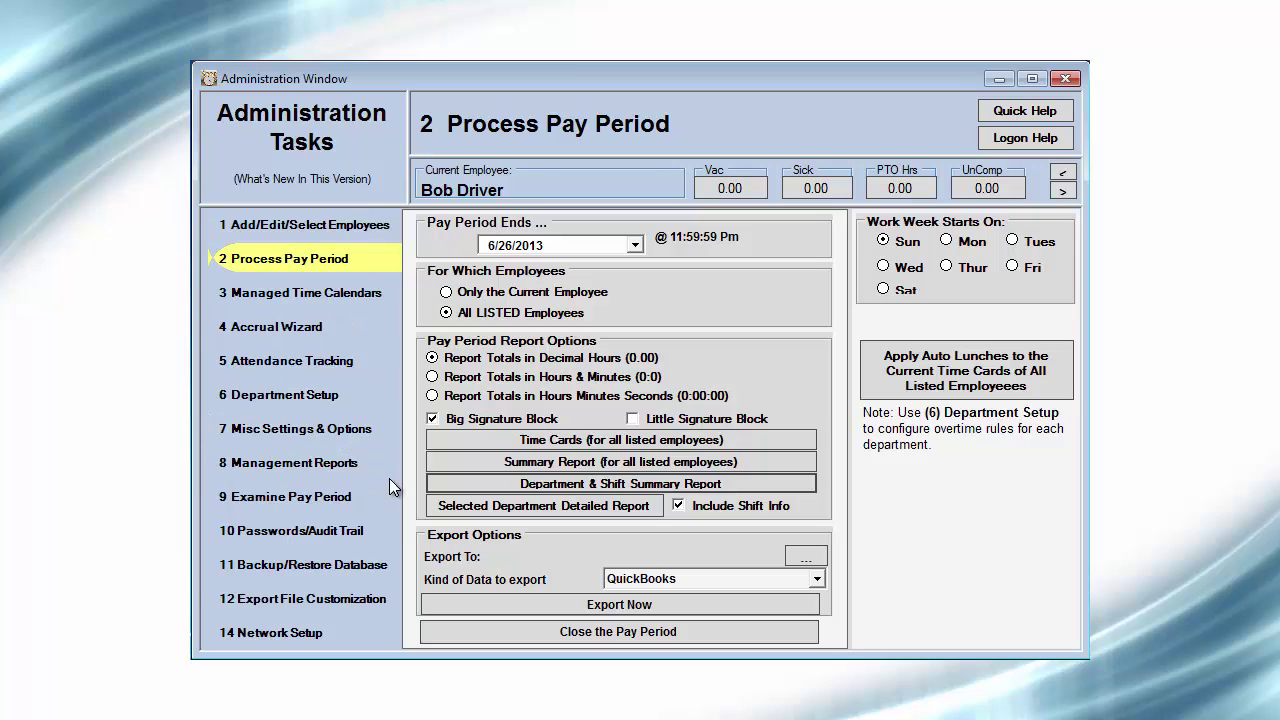
Step: Preview the Selected Department Detailed Report for the Production department with shift info included
{"action": "left_click", "coordinate": [491, 508]}
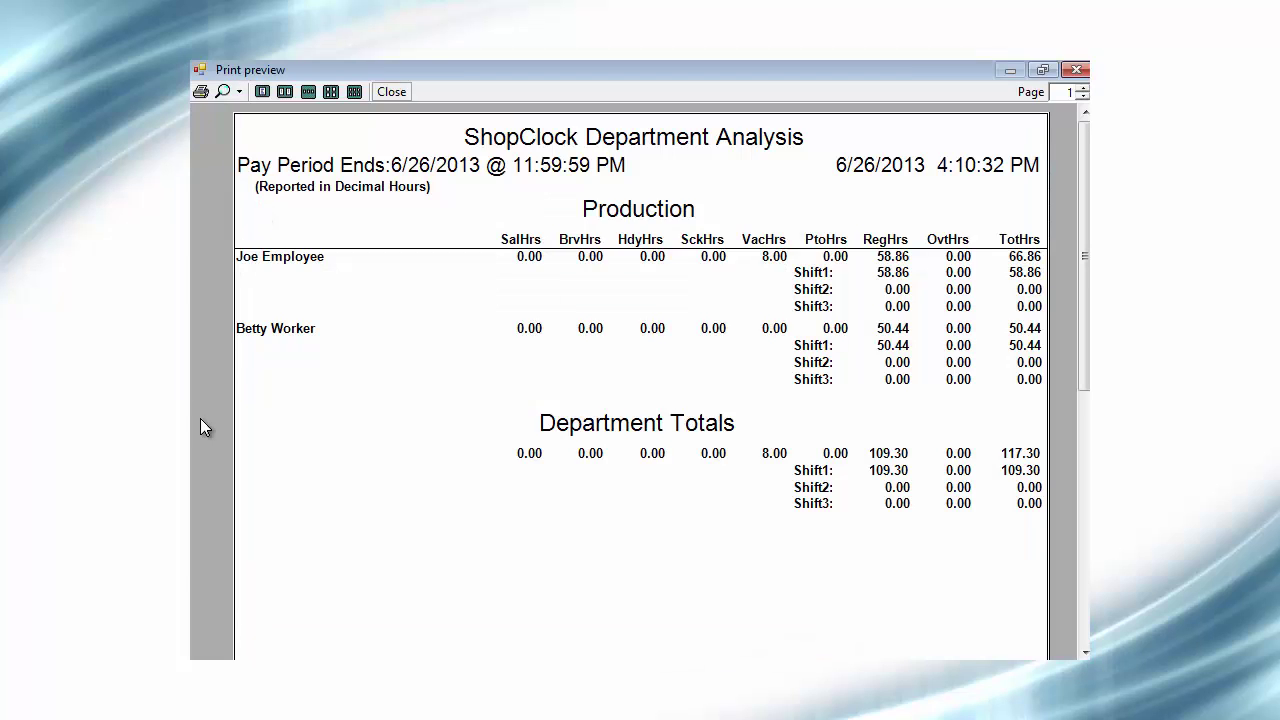